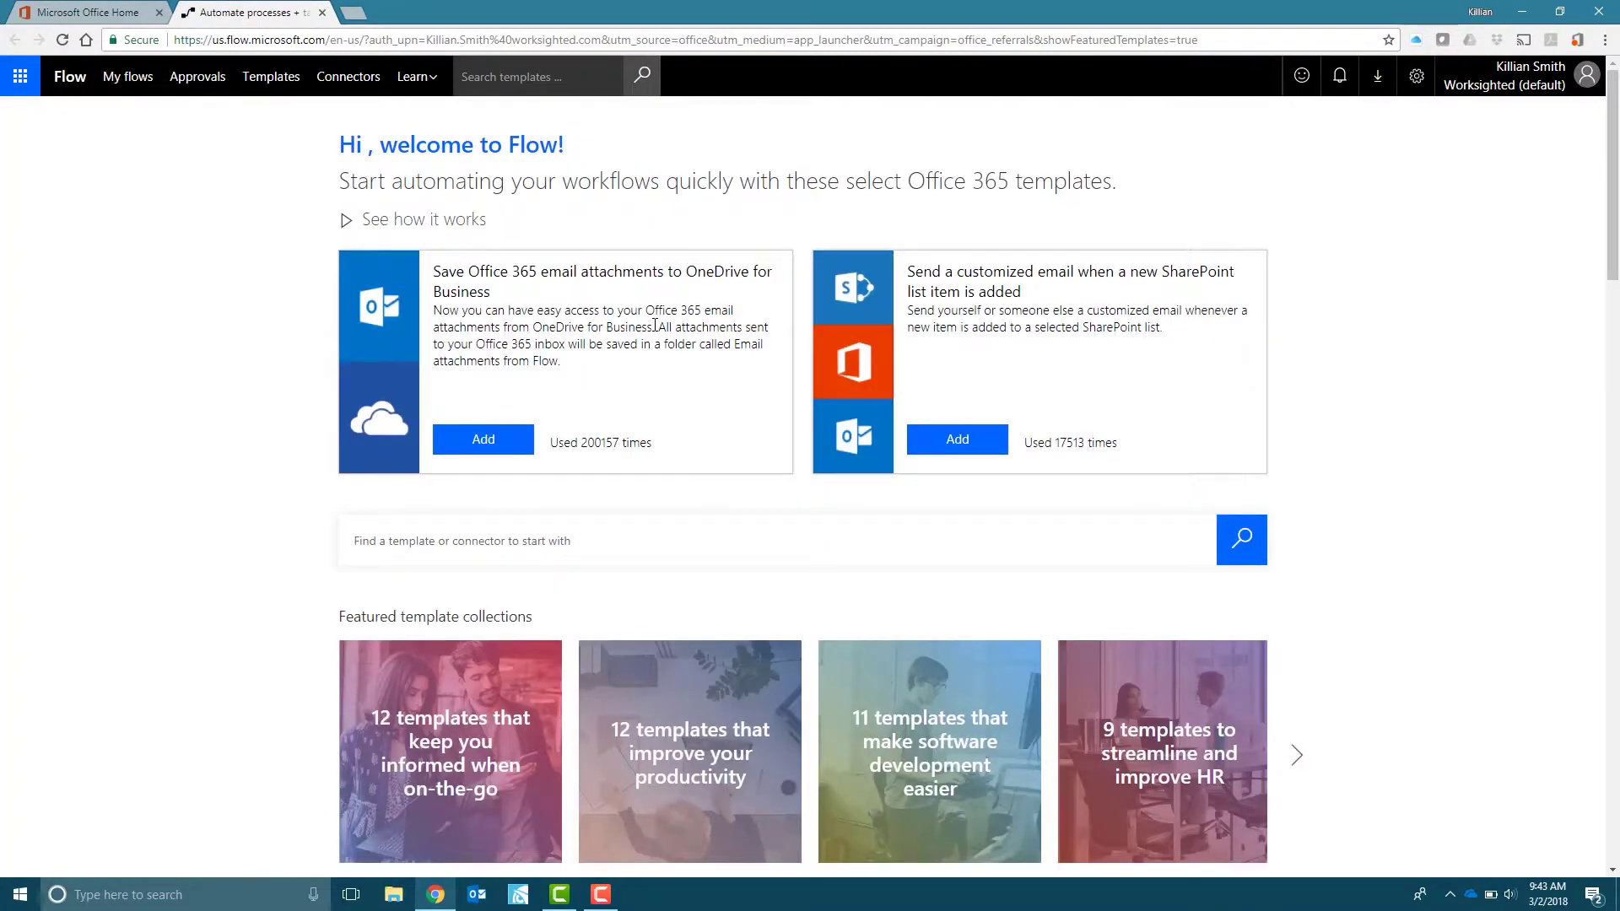
Search templates for 'outlook to google' and open the Outlook.com calendar to Google Calendar template.
scroll(654, 326, "down", 1)
scroll(655, 325, "down", 5)
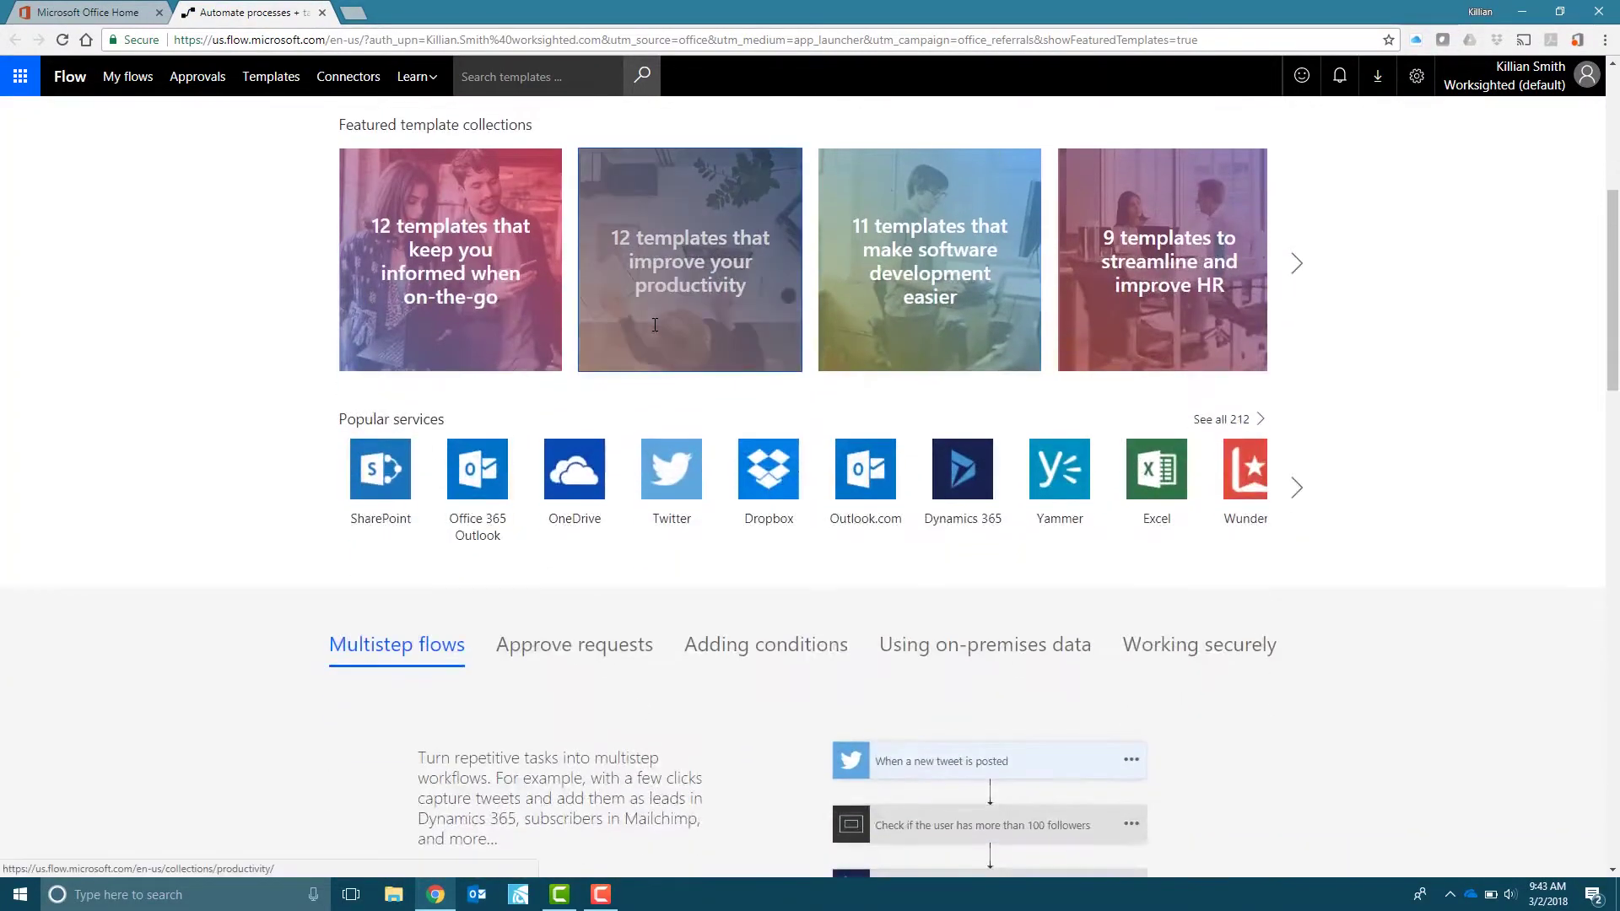
scroll(655, 332, "up", 3)
scroll(655, 332, "up", 3)
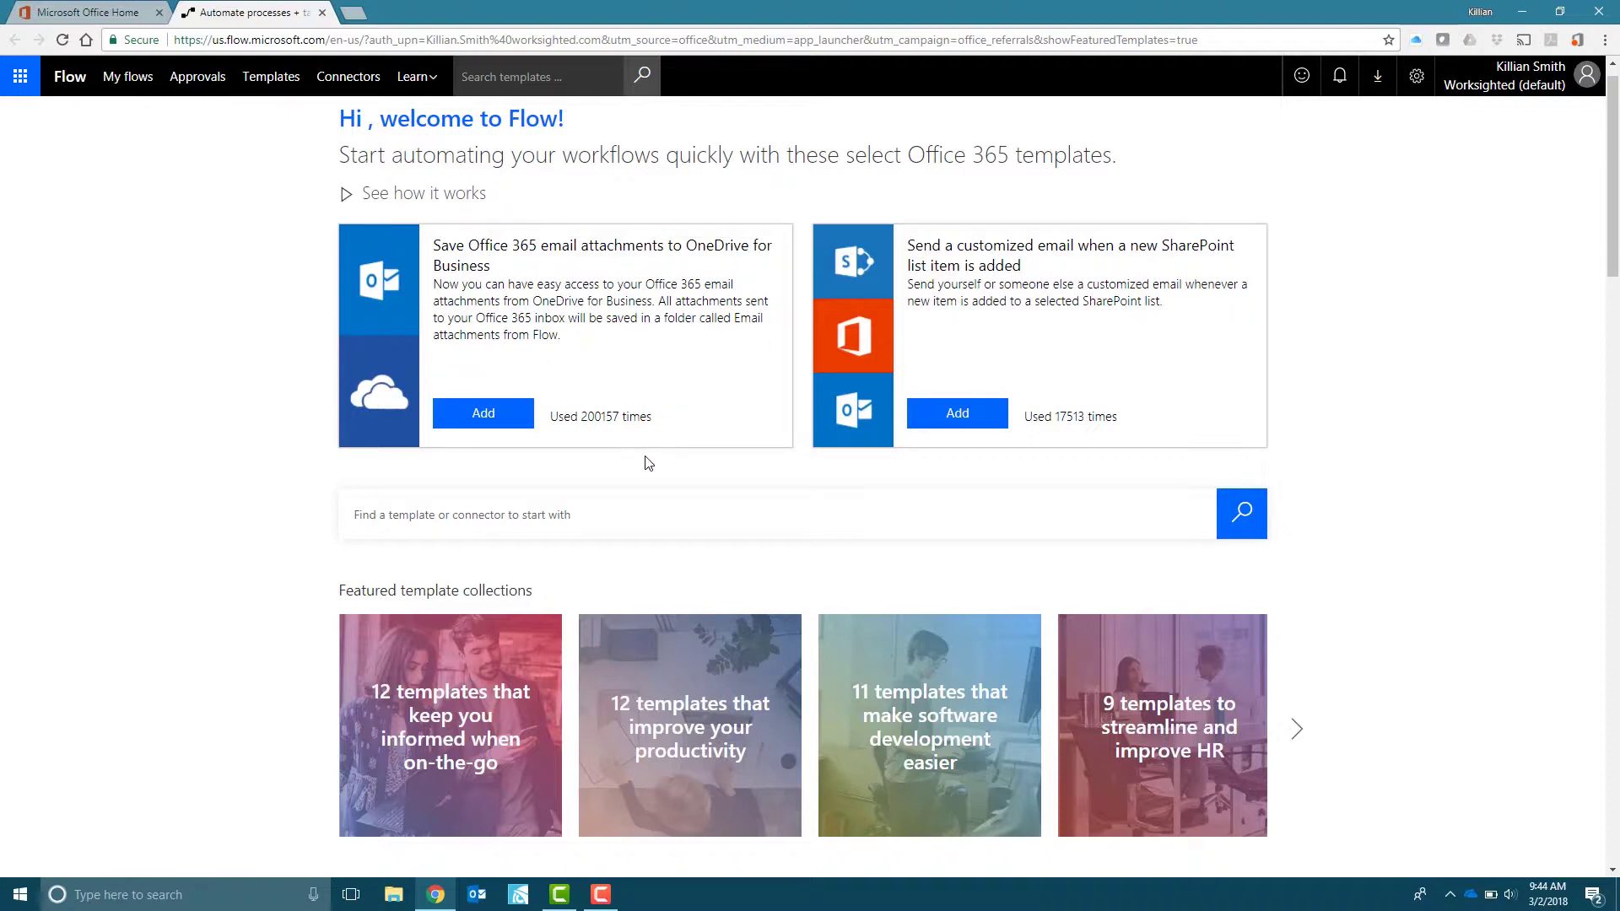
left_click(605, 518)
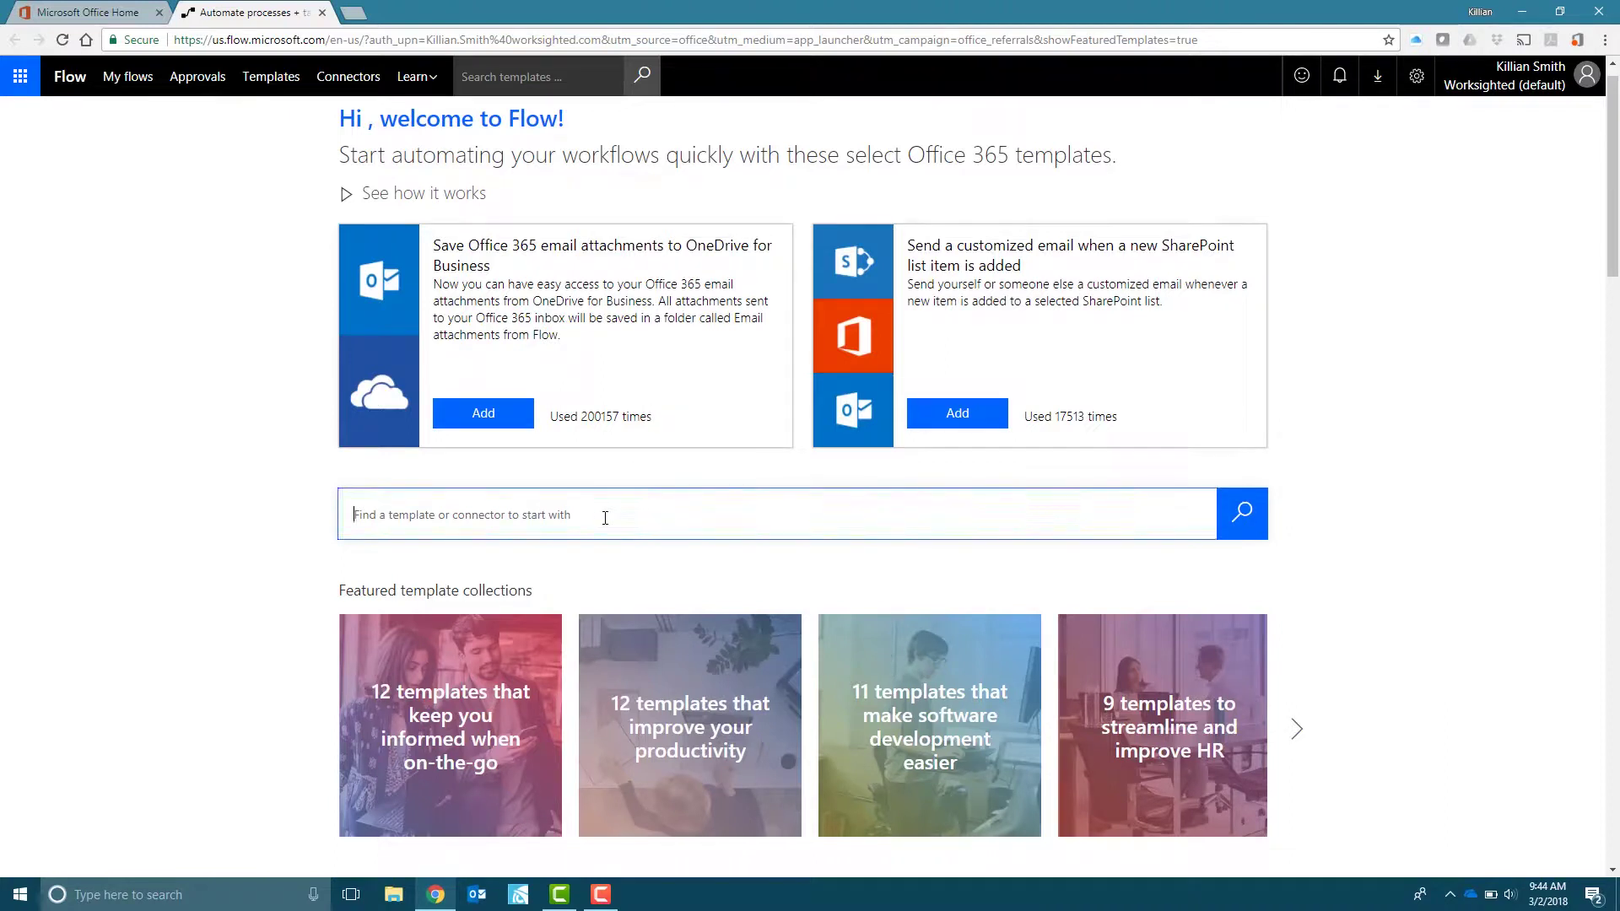
type("out")
key("Down")
key("Return")
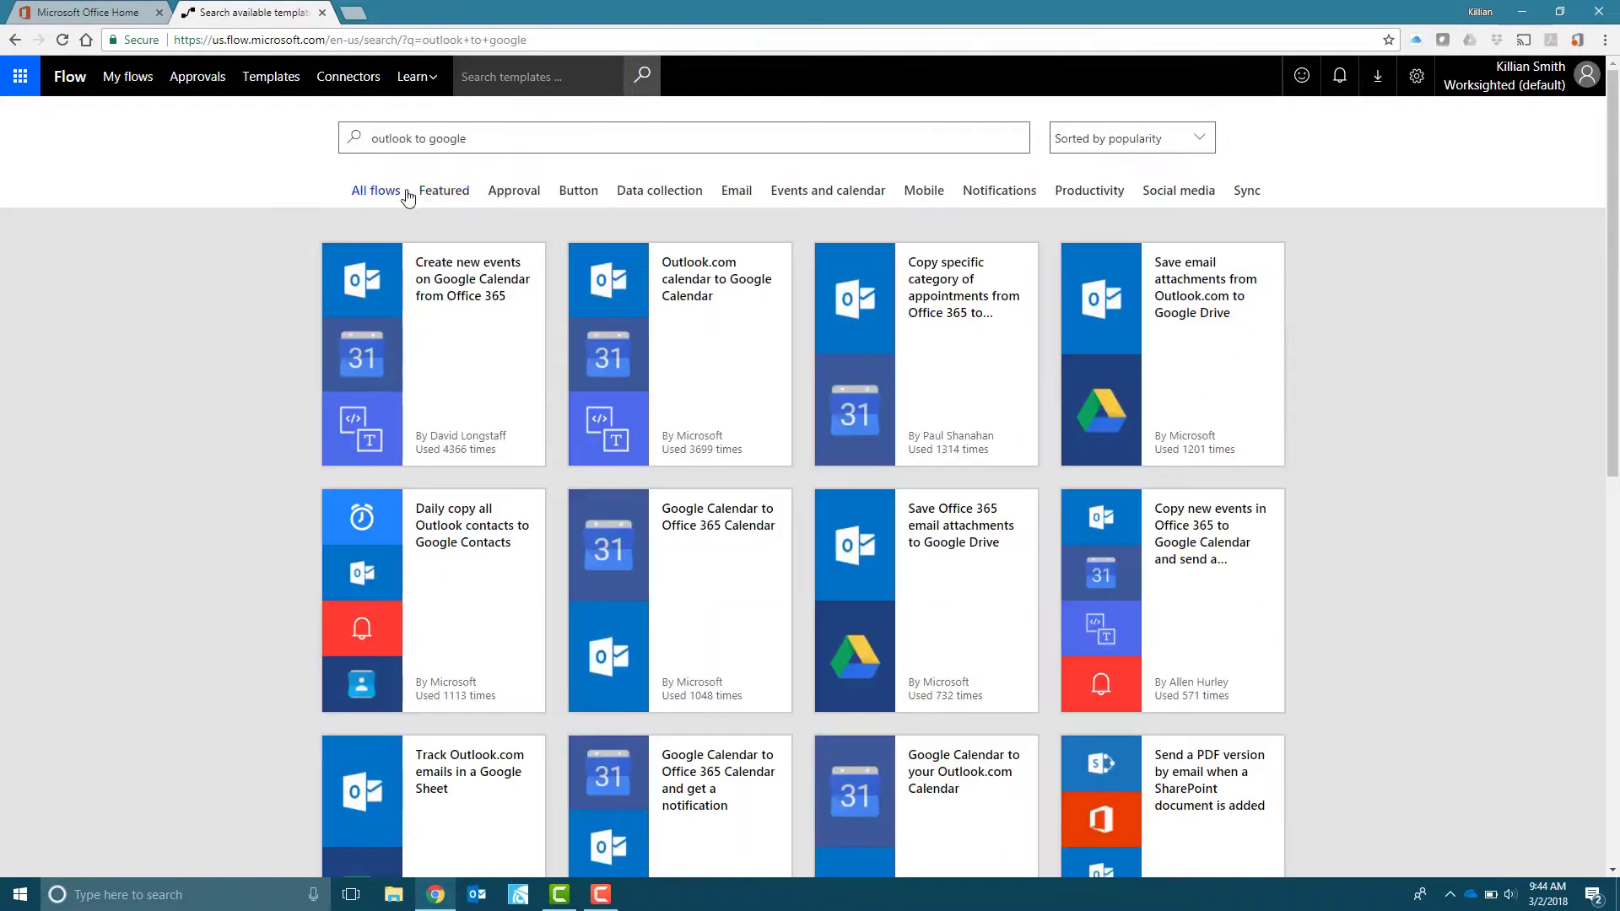
left_click(694, 325)
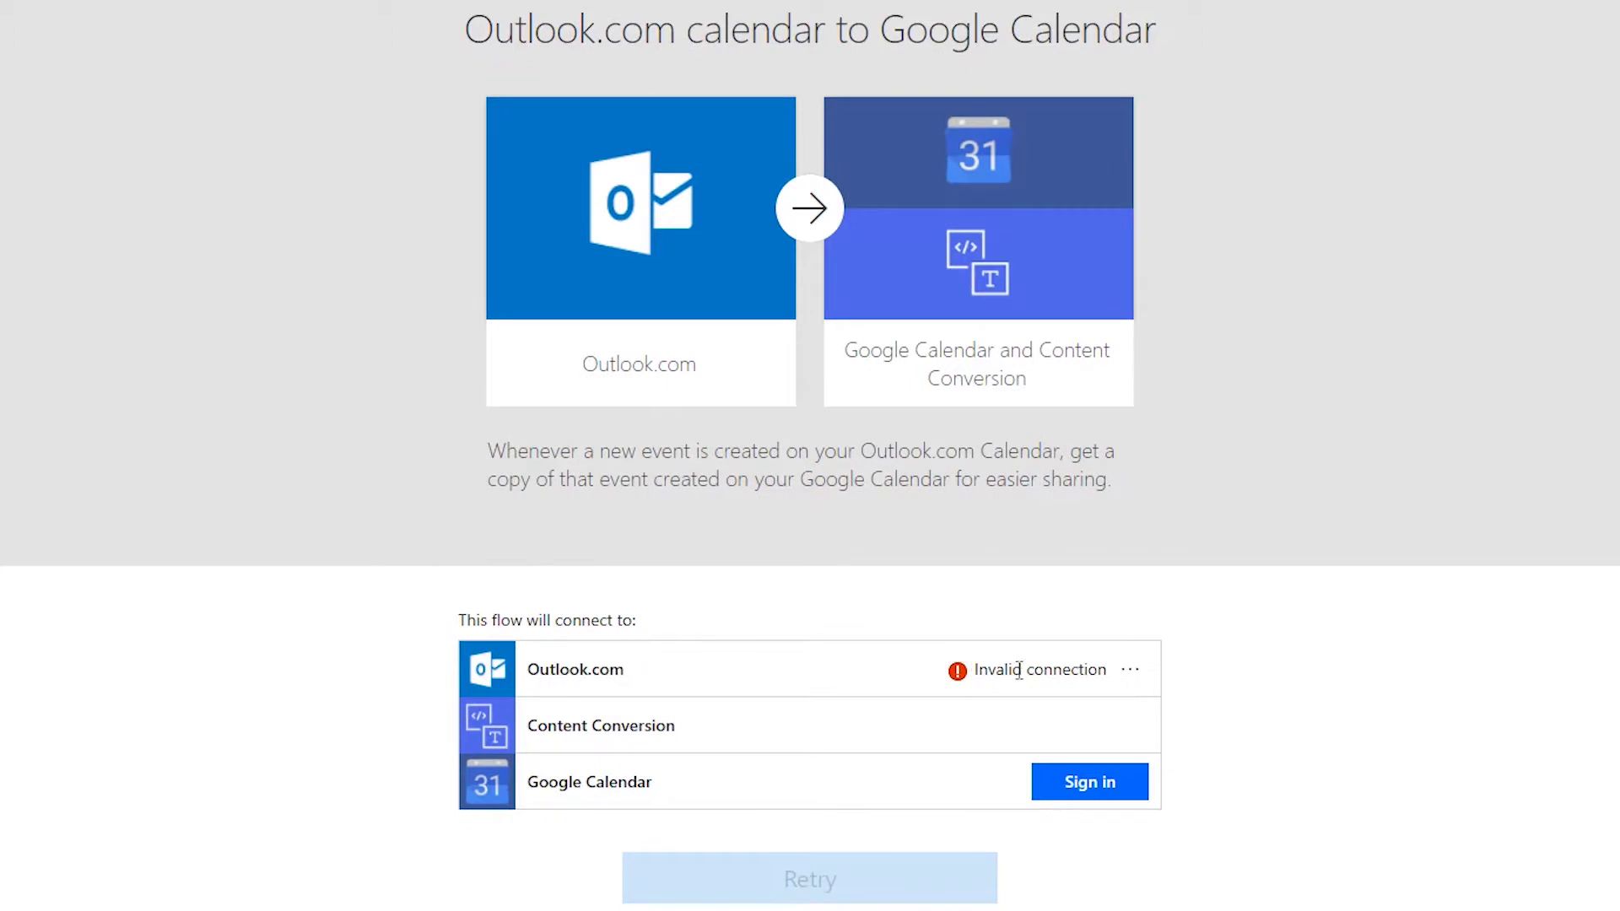
Update the Outlook.com connection, accept its permissions, and start signing in to Google Calendar.
left_click(1131, 671)
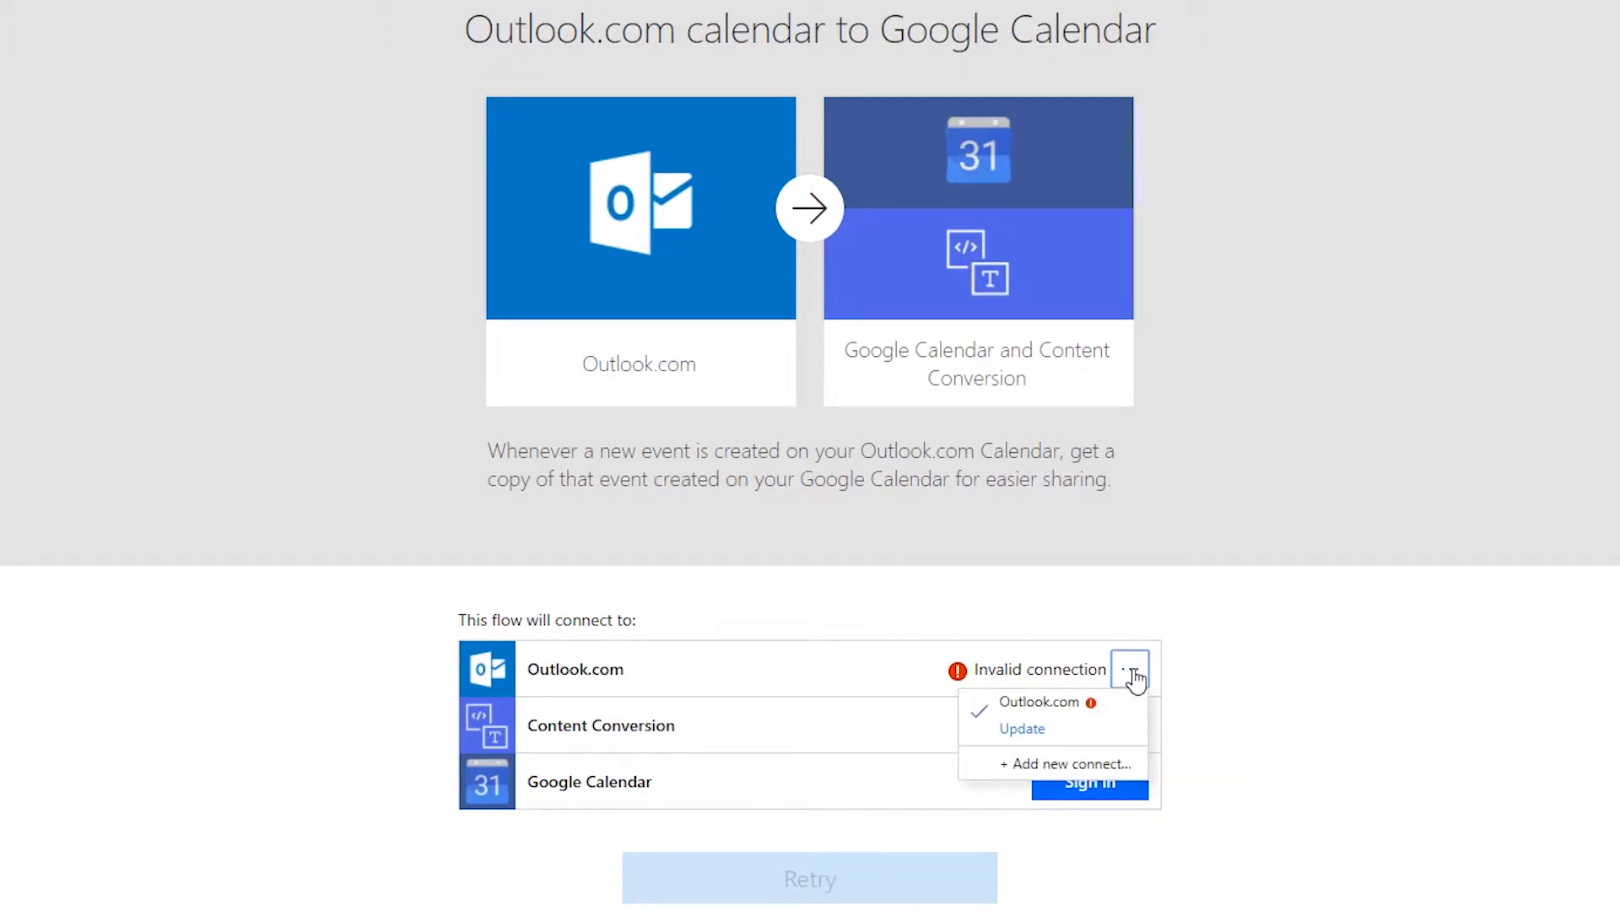
left_click(1022, 729)
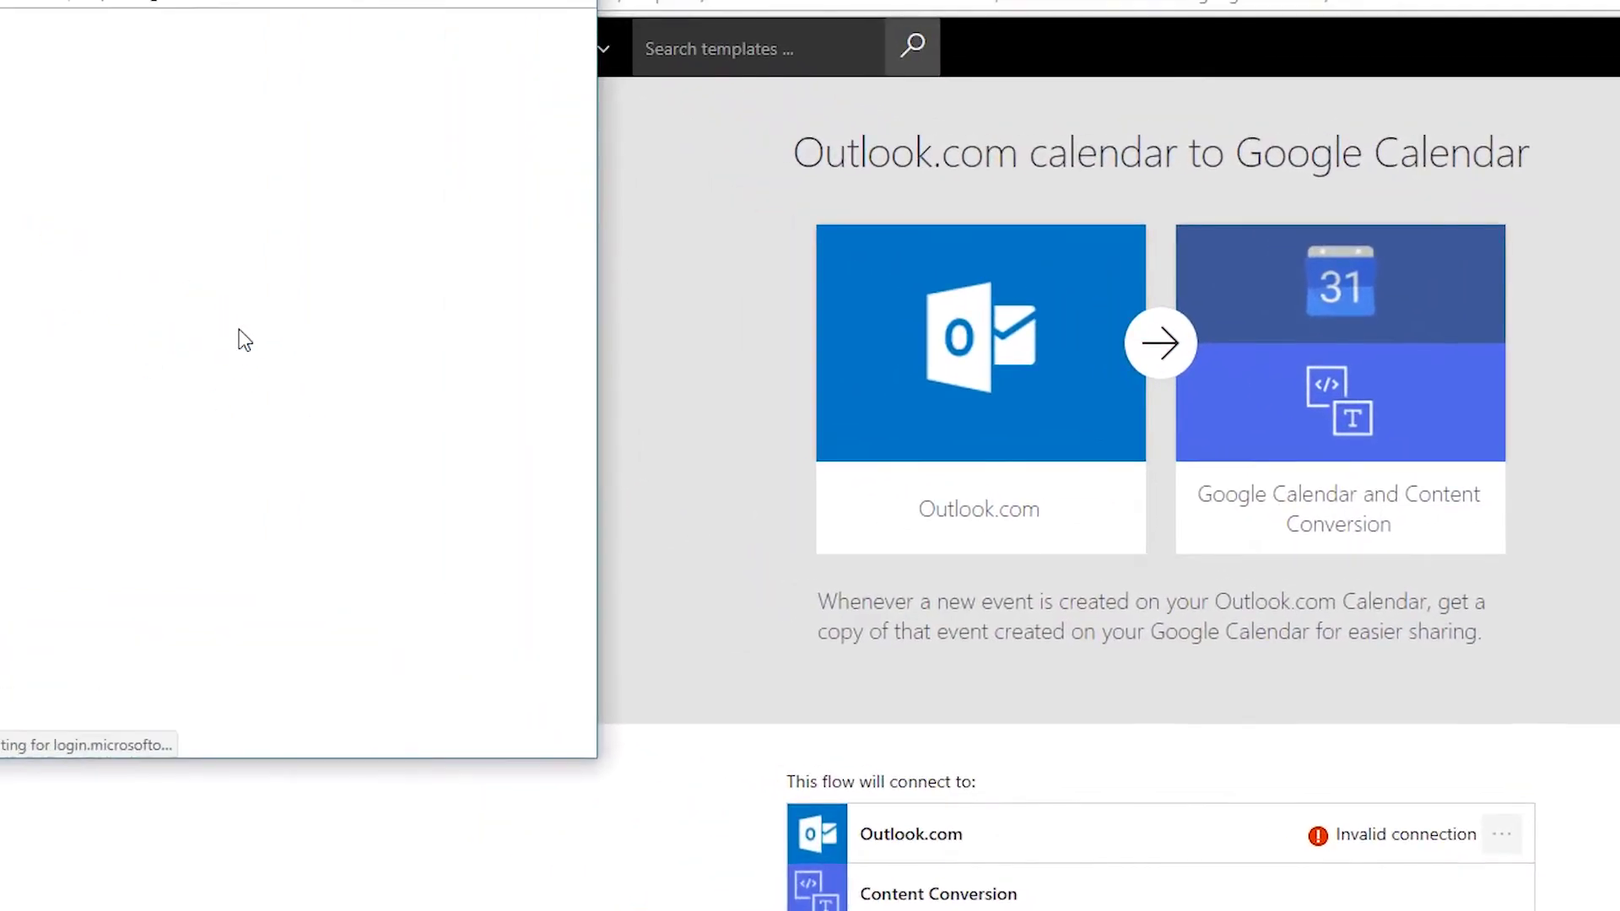
left_click(156, 167)
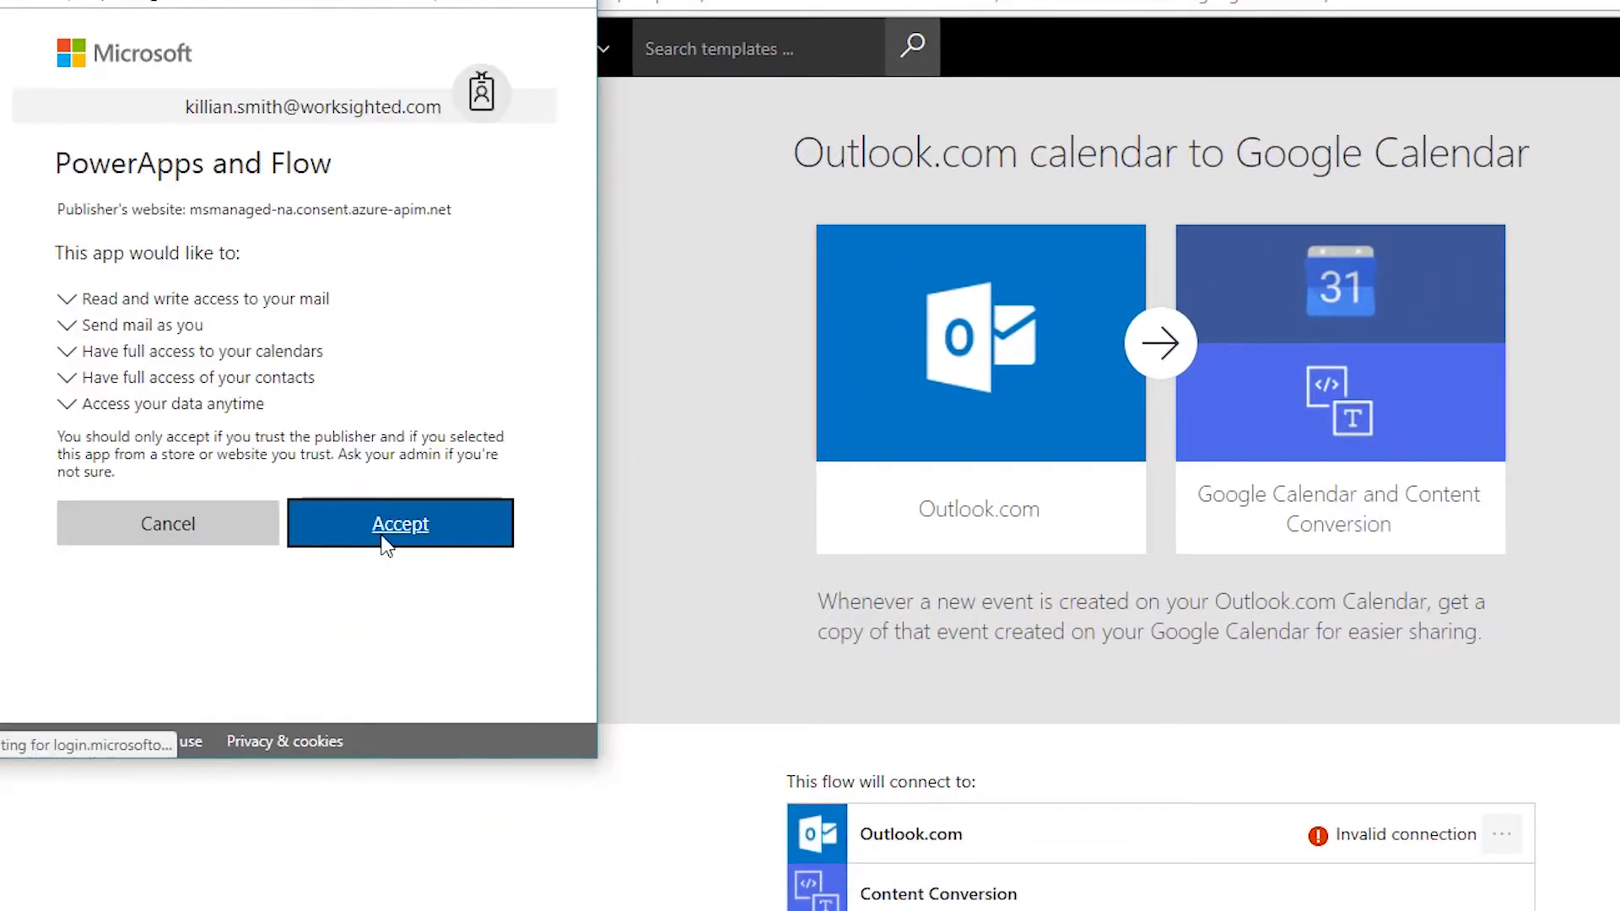
left_click(386, 544)
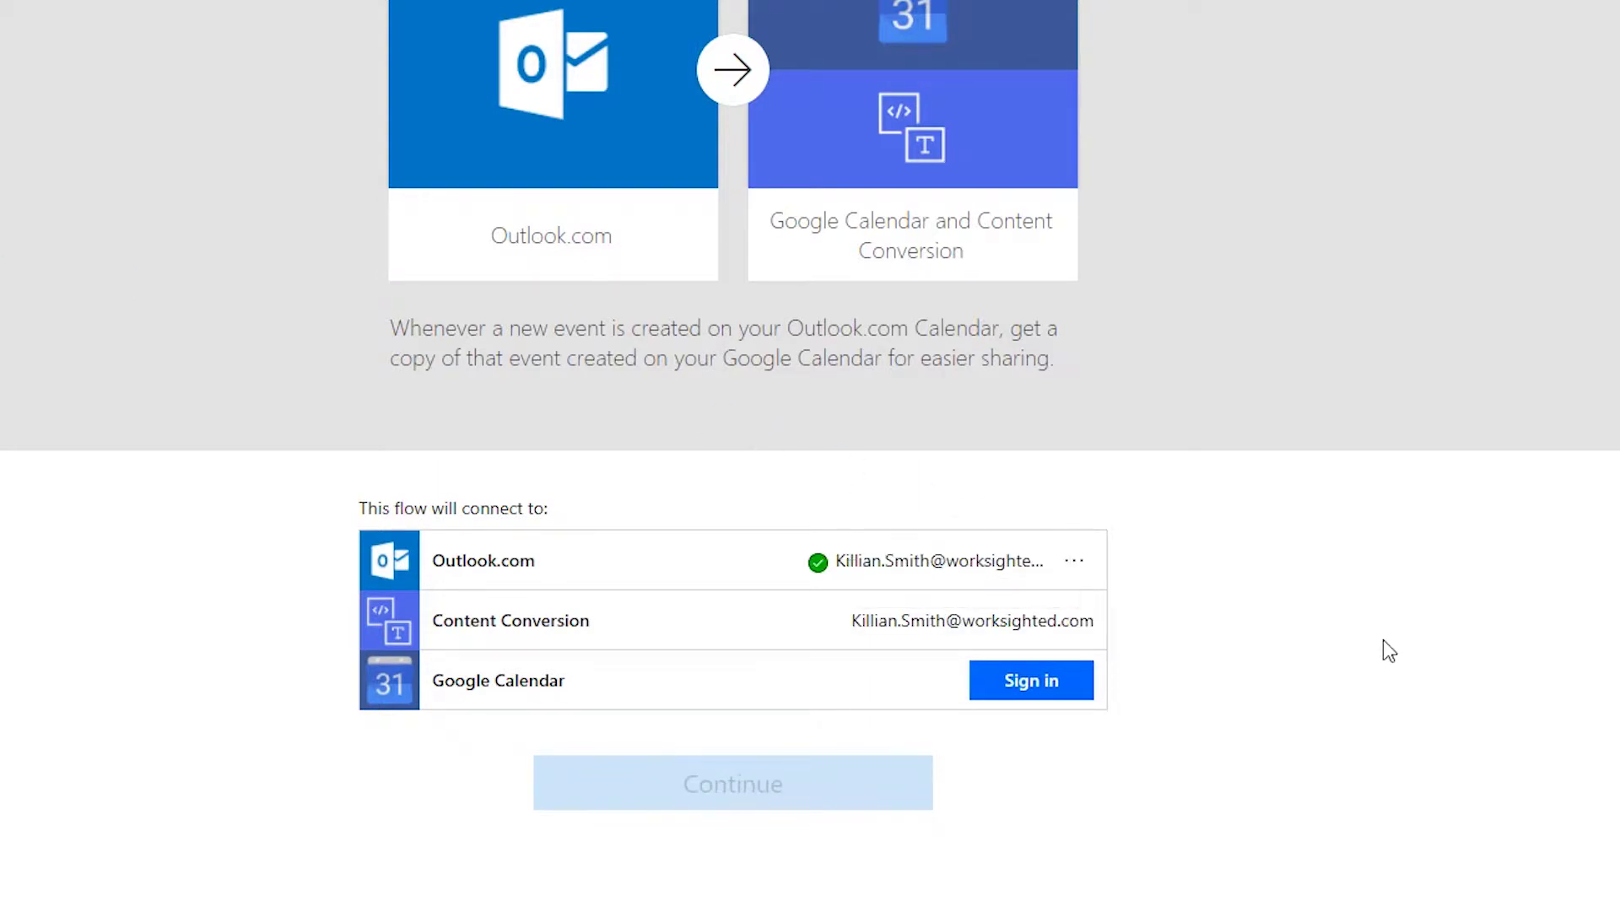
left_click(1028, 690)
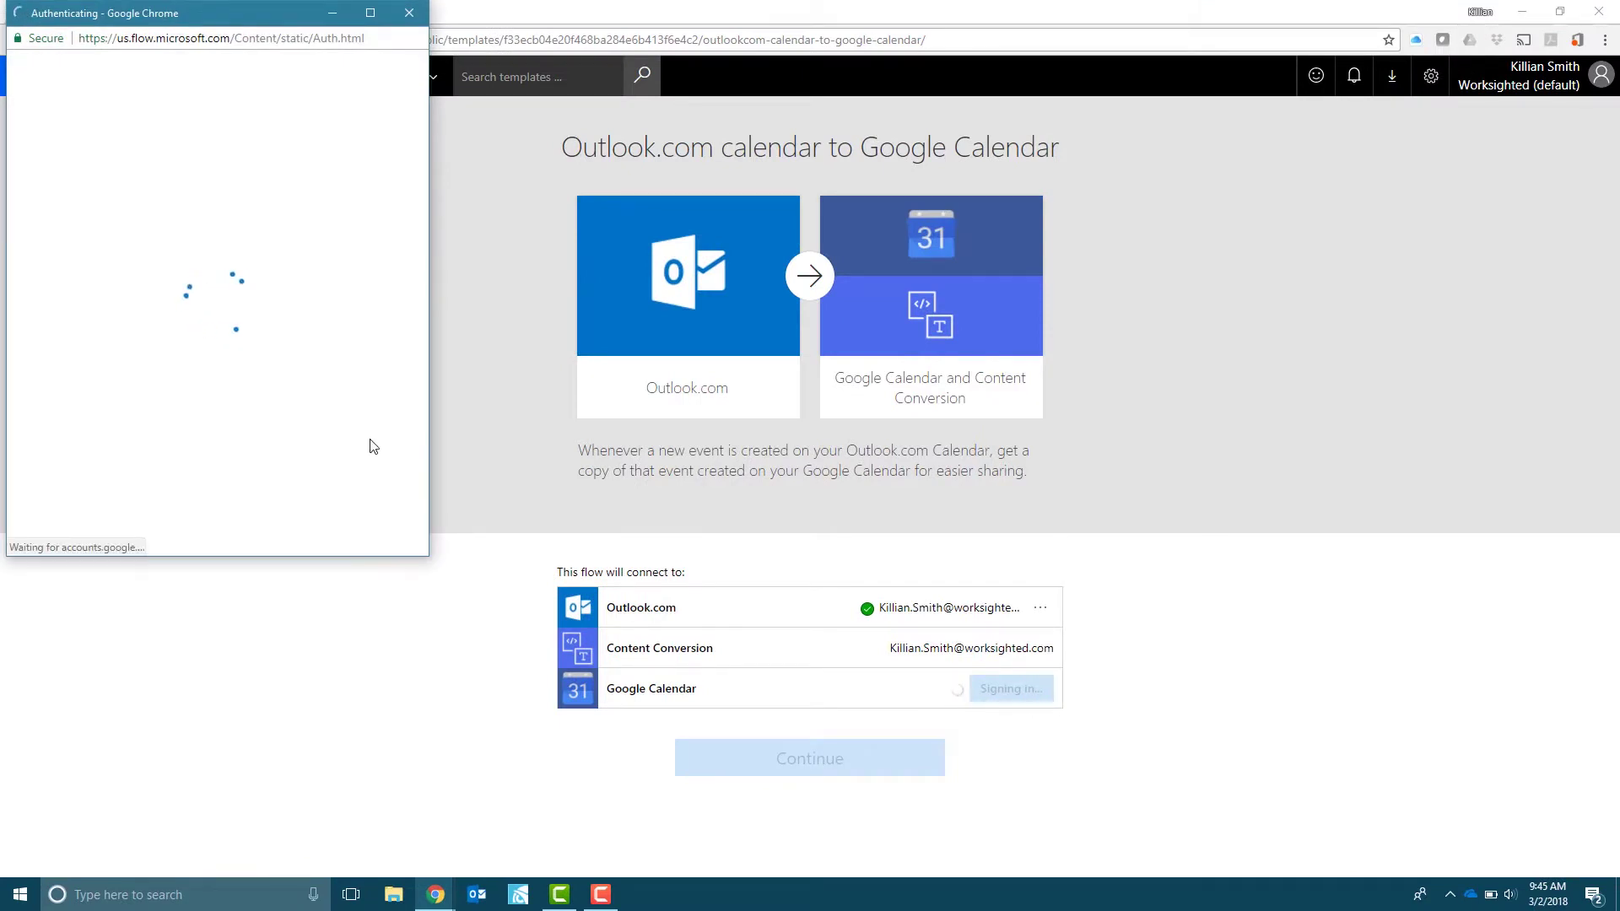
Continue into the flow and keep 'Calendar' as the watched Outlook calendar.
left_click(887, 759)
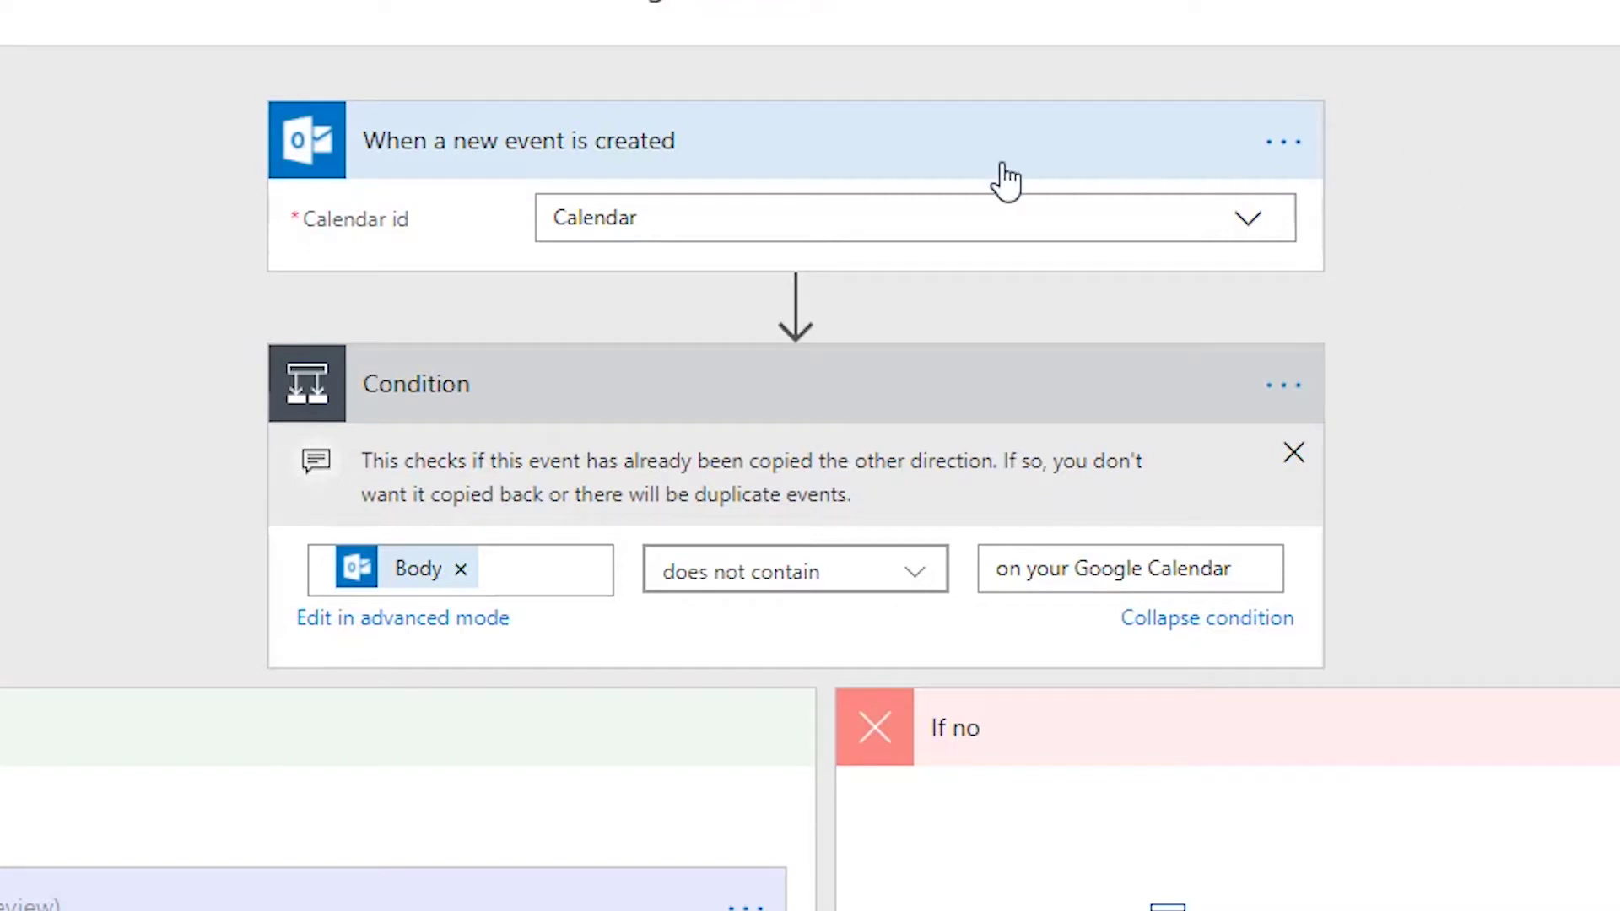
left_click(1248, 224)
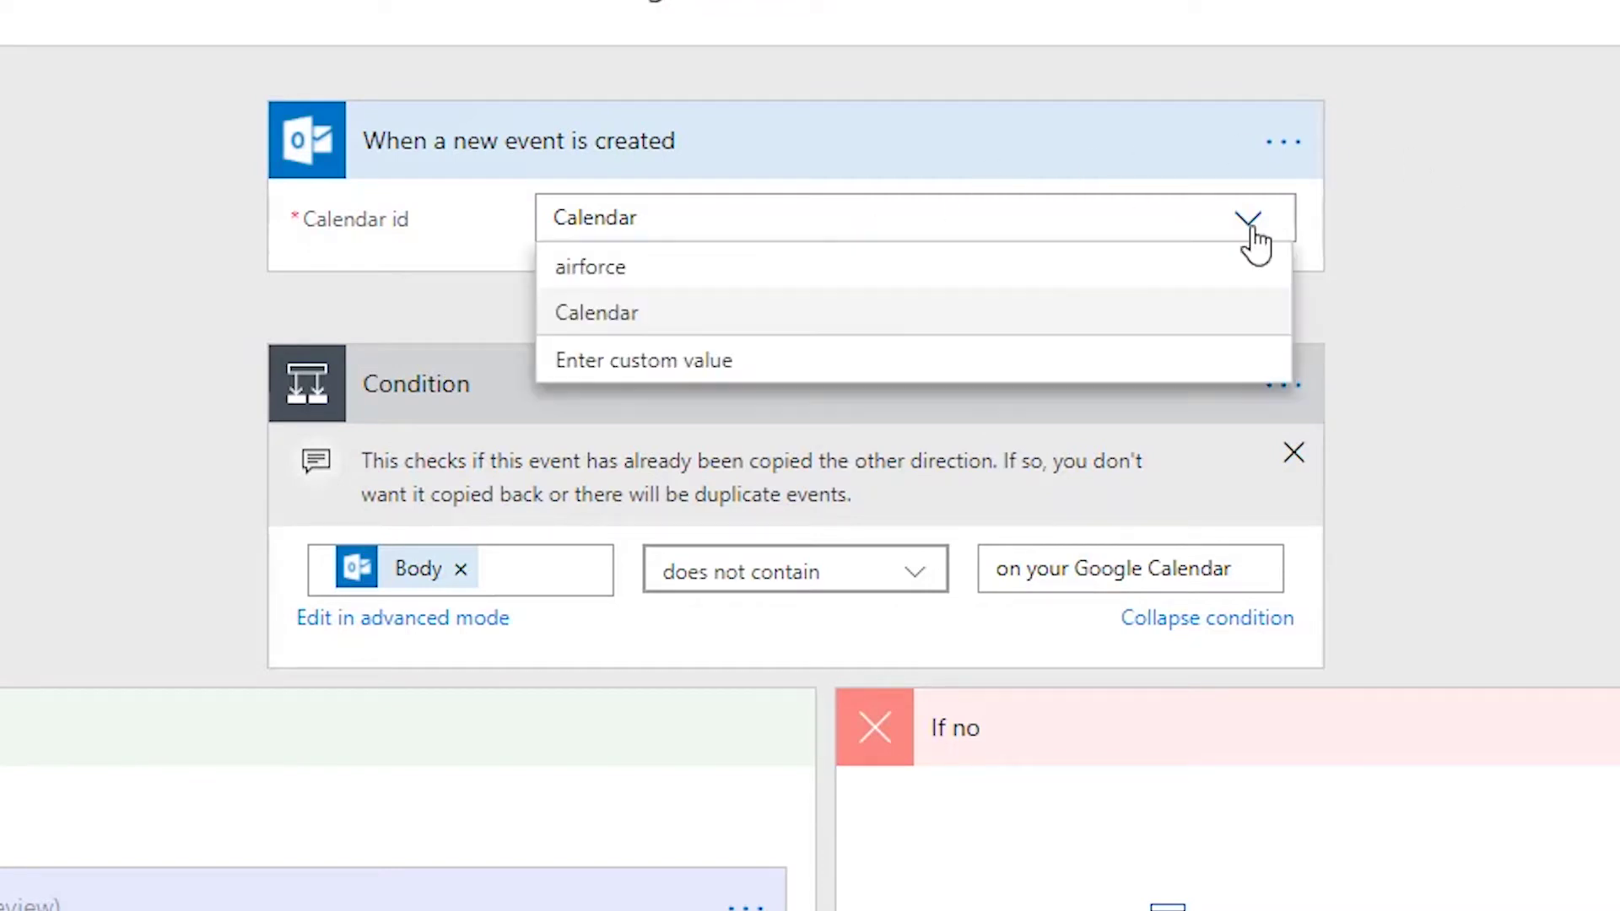
left_click(655, 312)
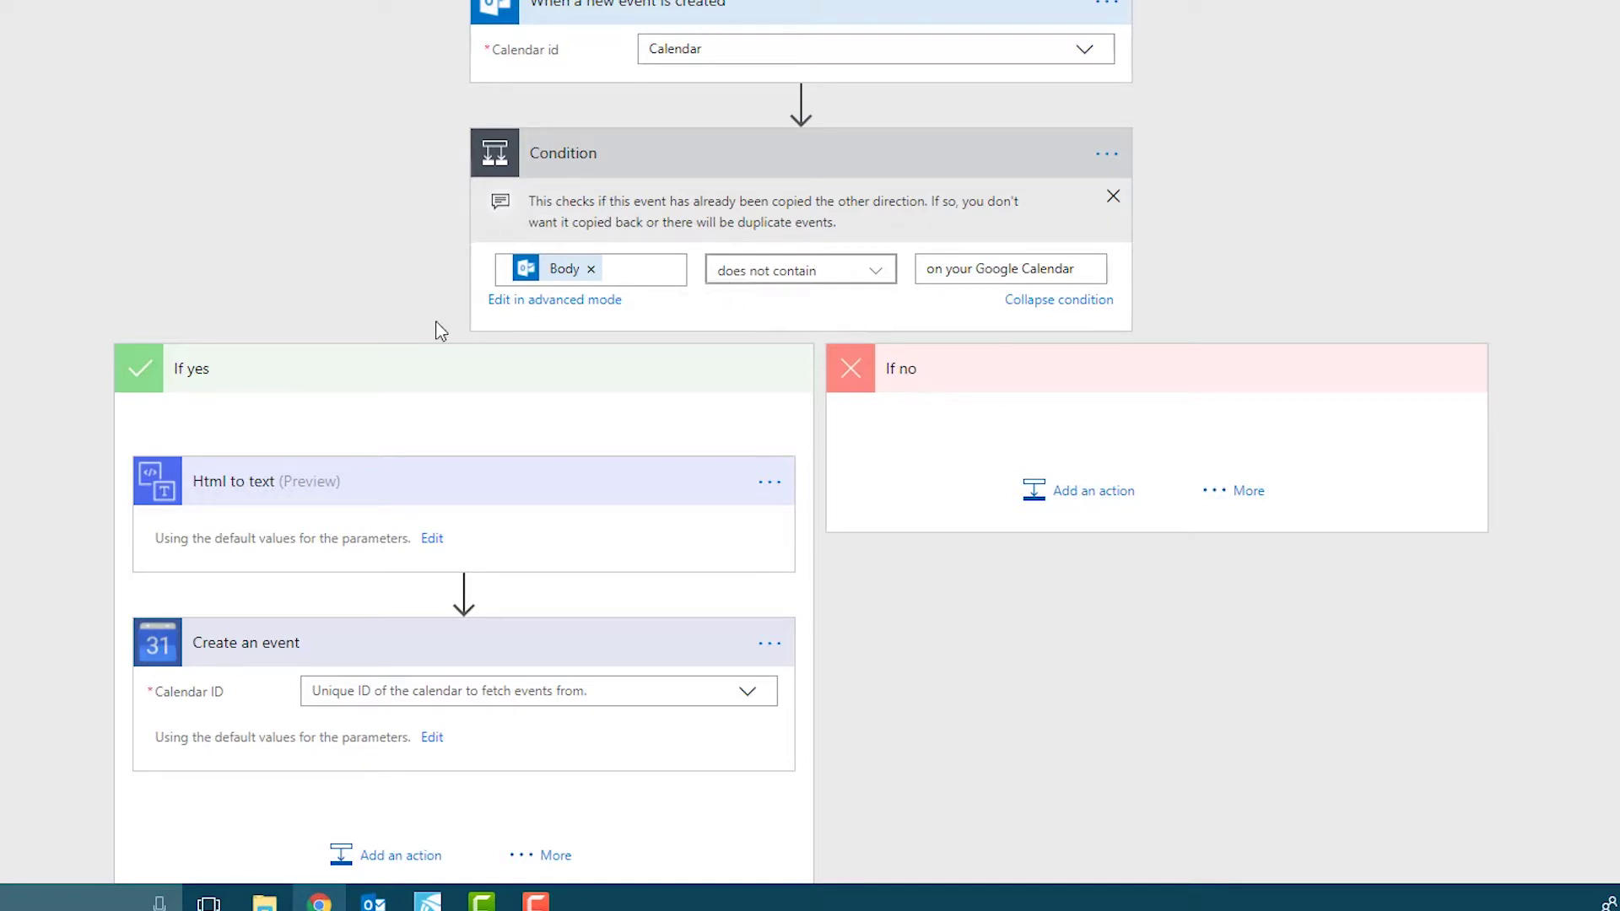
Set Create an event's Calendar ID to the Gmail calendar and save the flow.
scroll(344, 430, "down", 3)
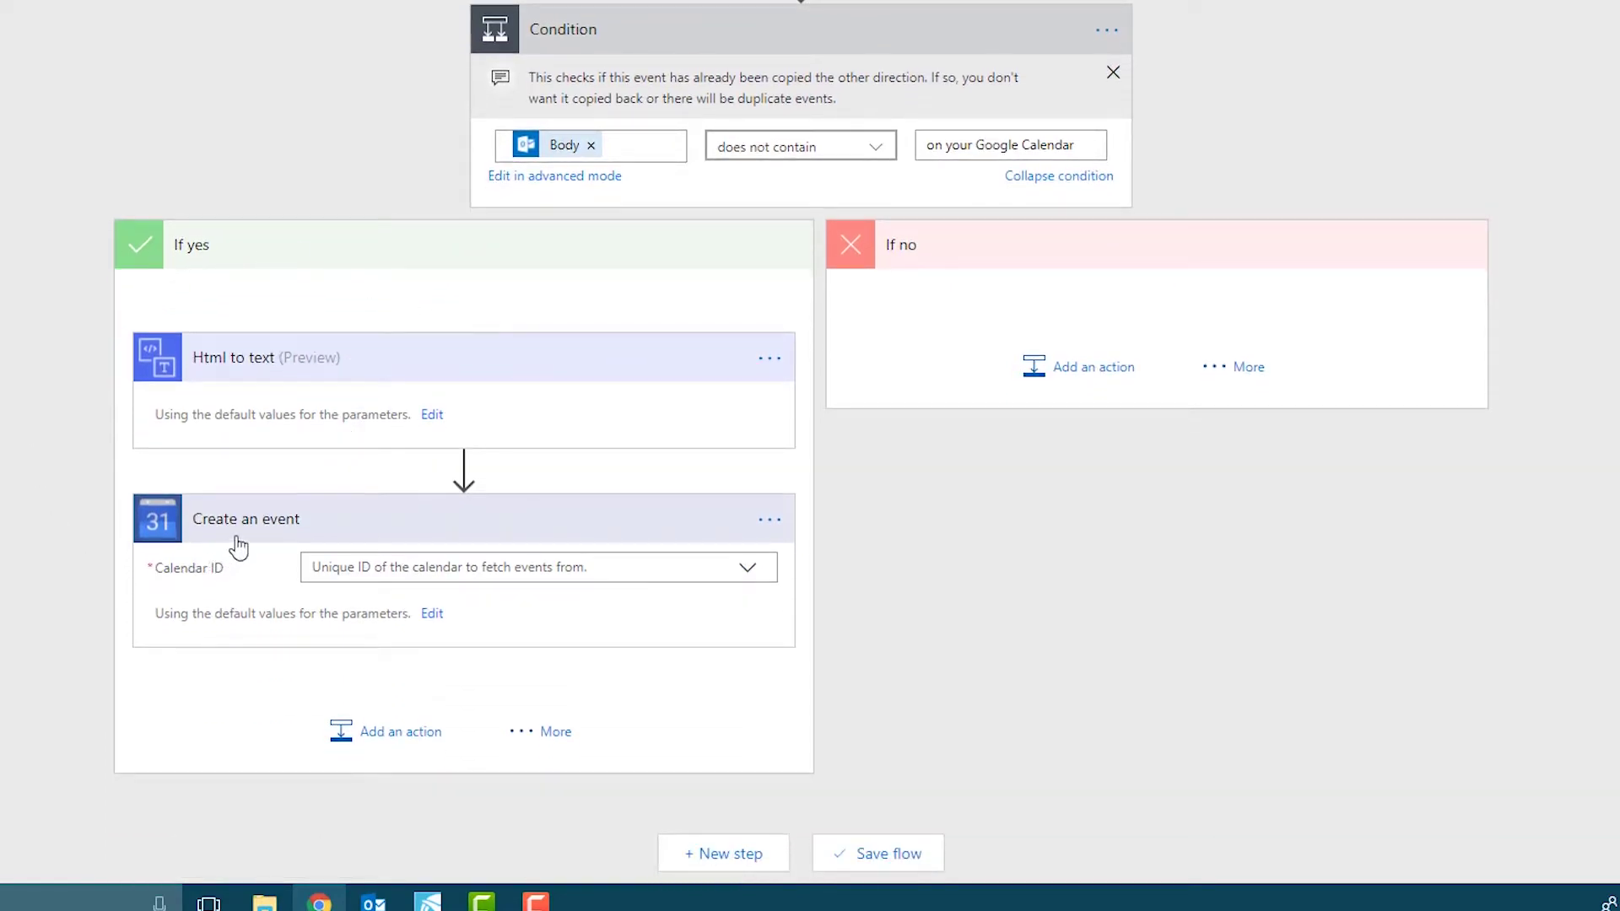
left_click(747, 570)
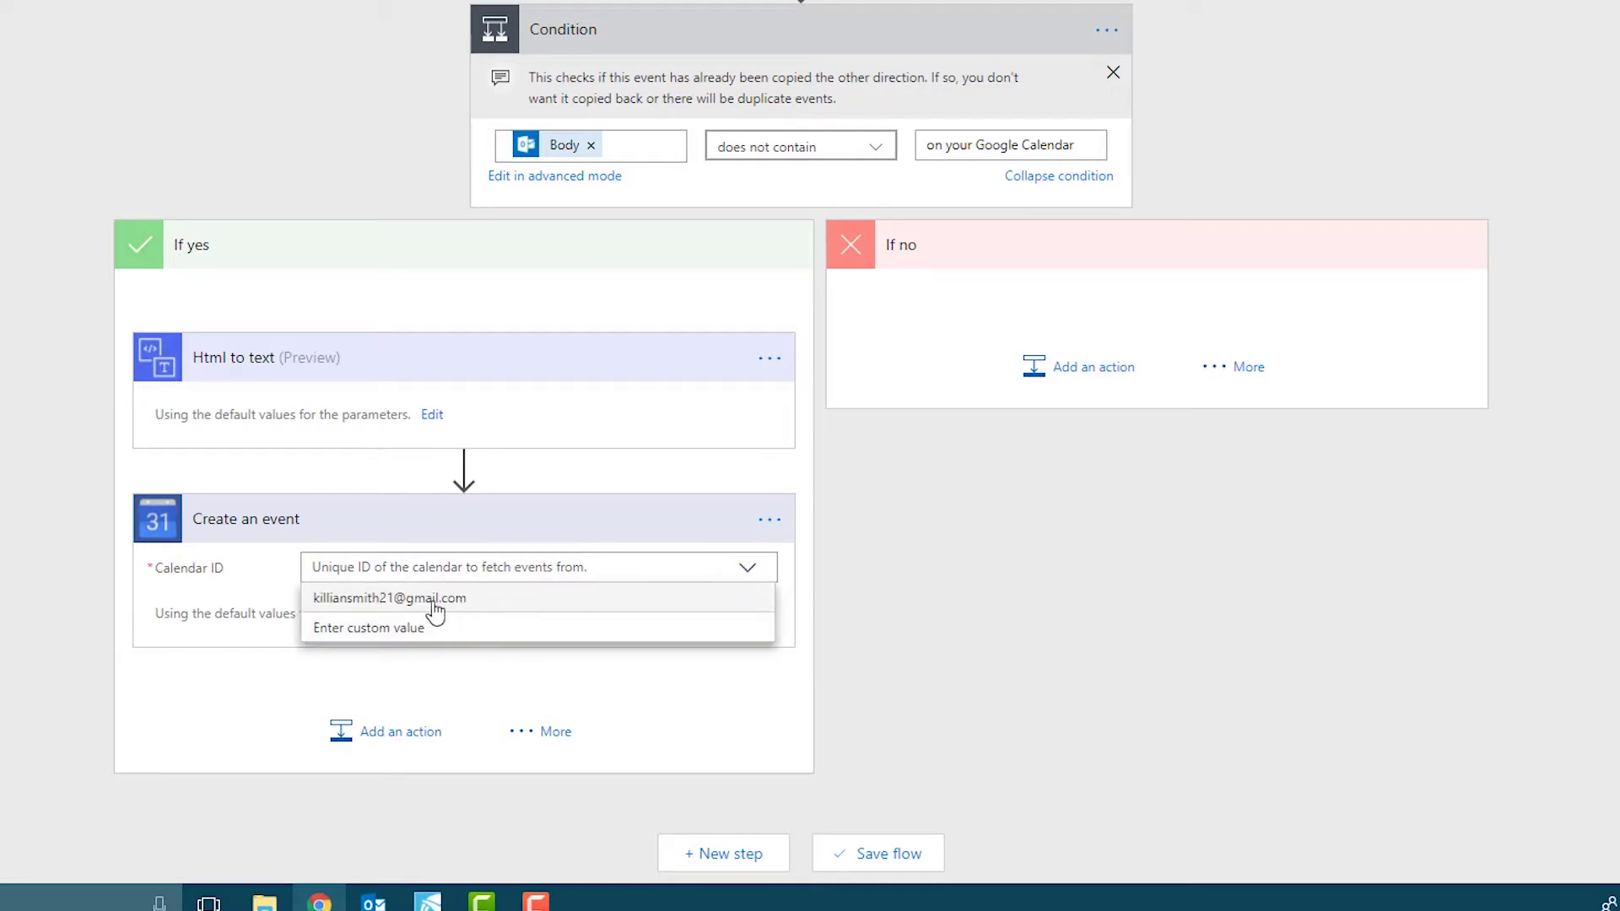
left_click(436, 599)
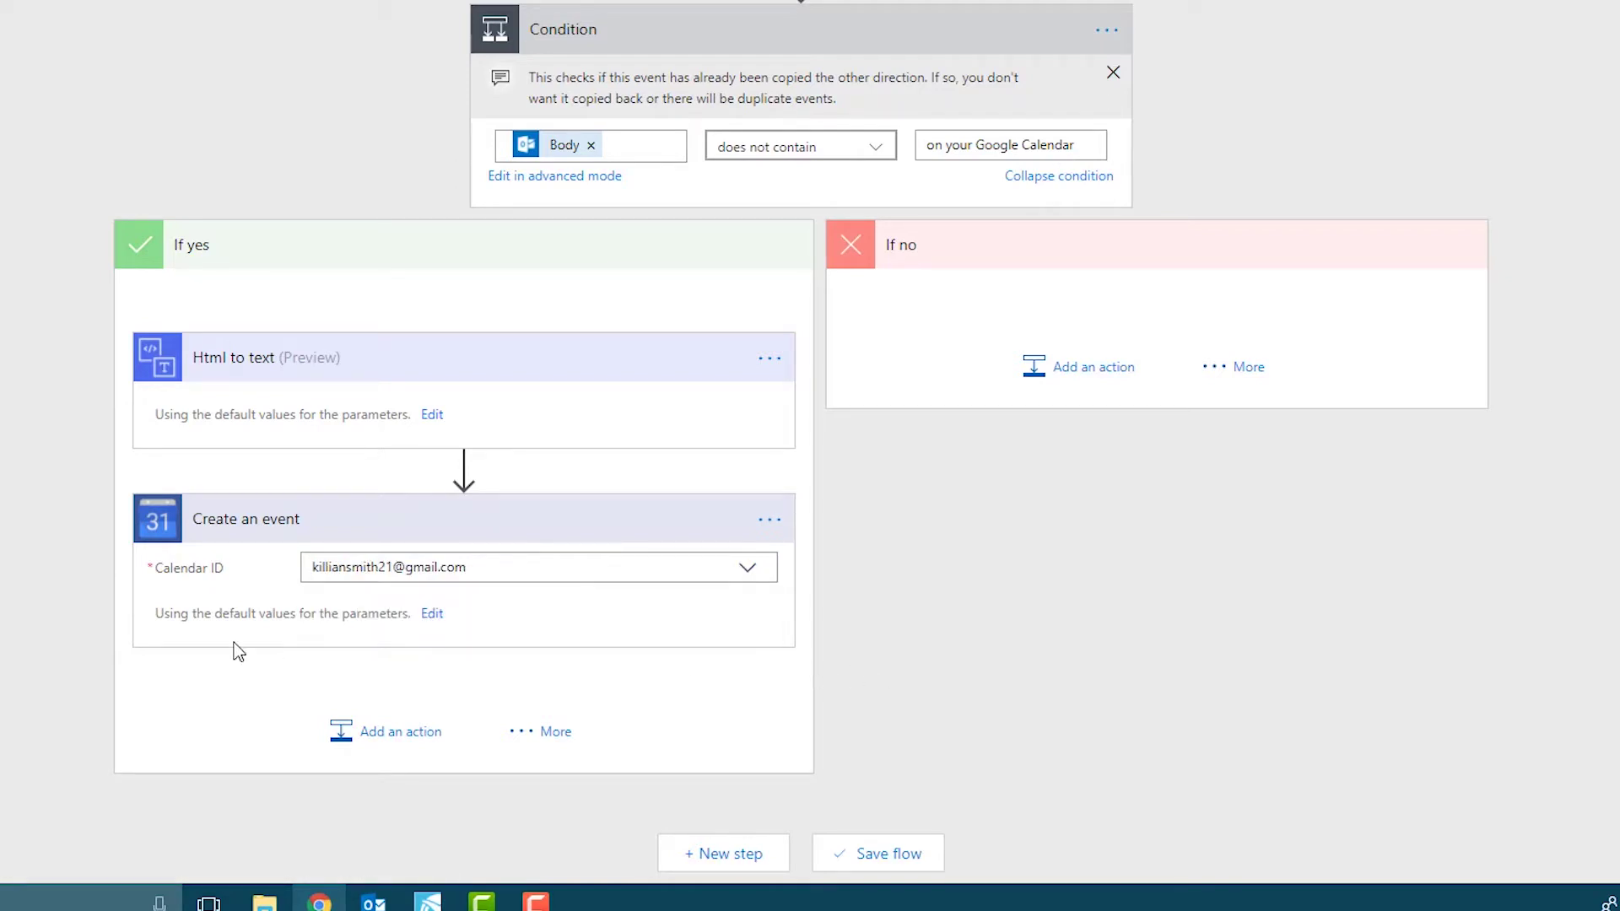
left_click(854, 852)
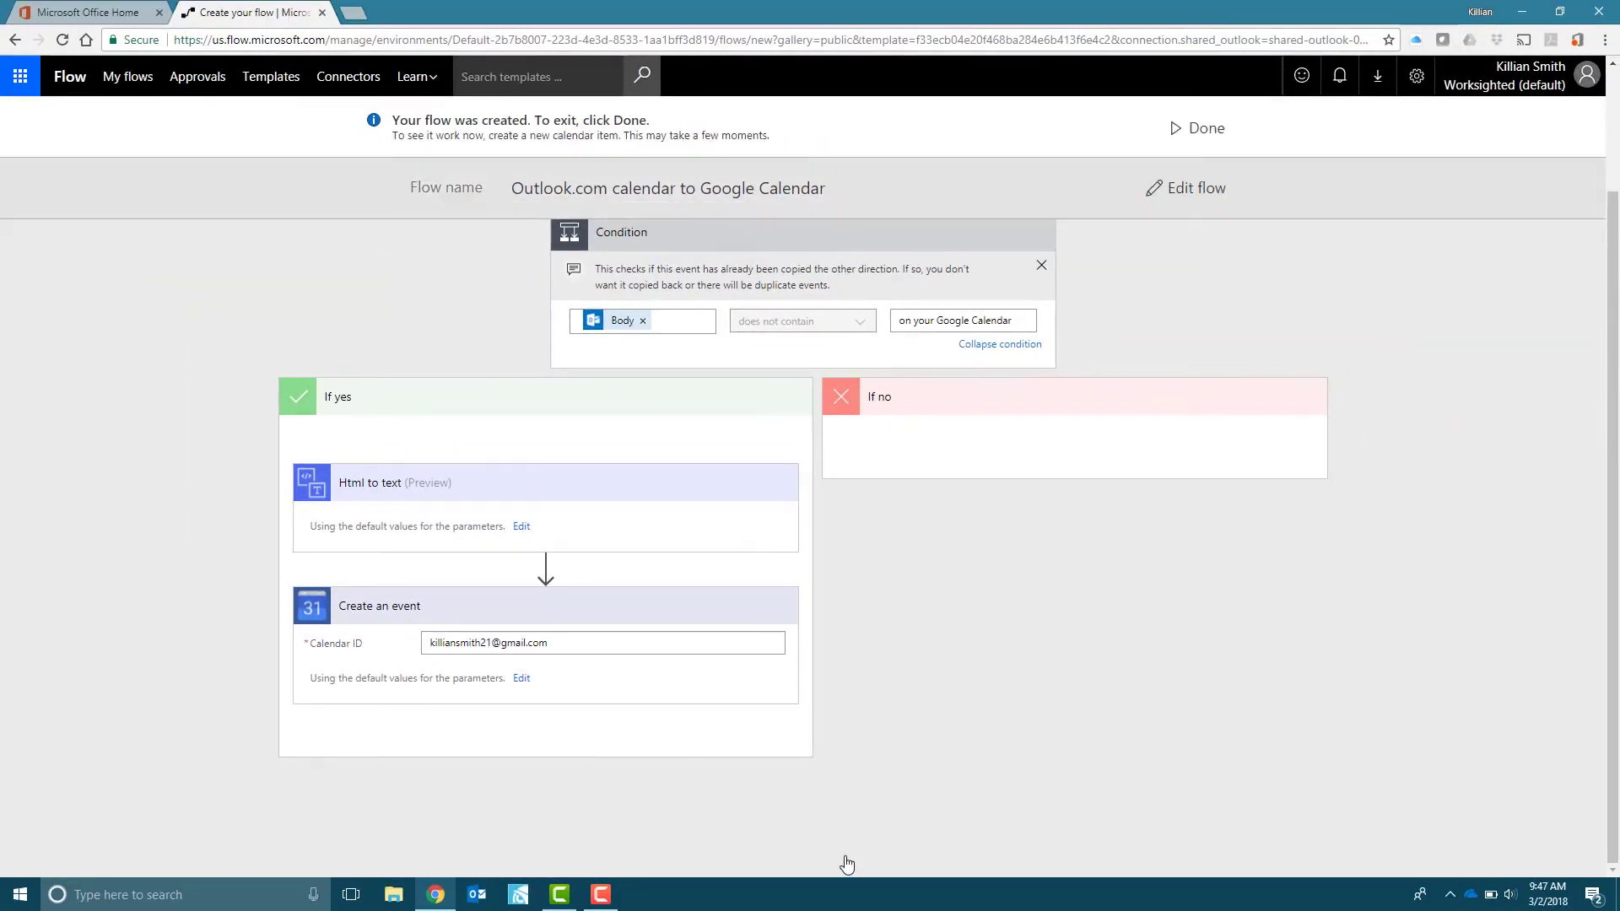
Finish on the flow's details page and check it is on with all connections valid.
left_click(1194, 132)
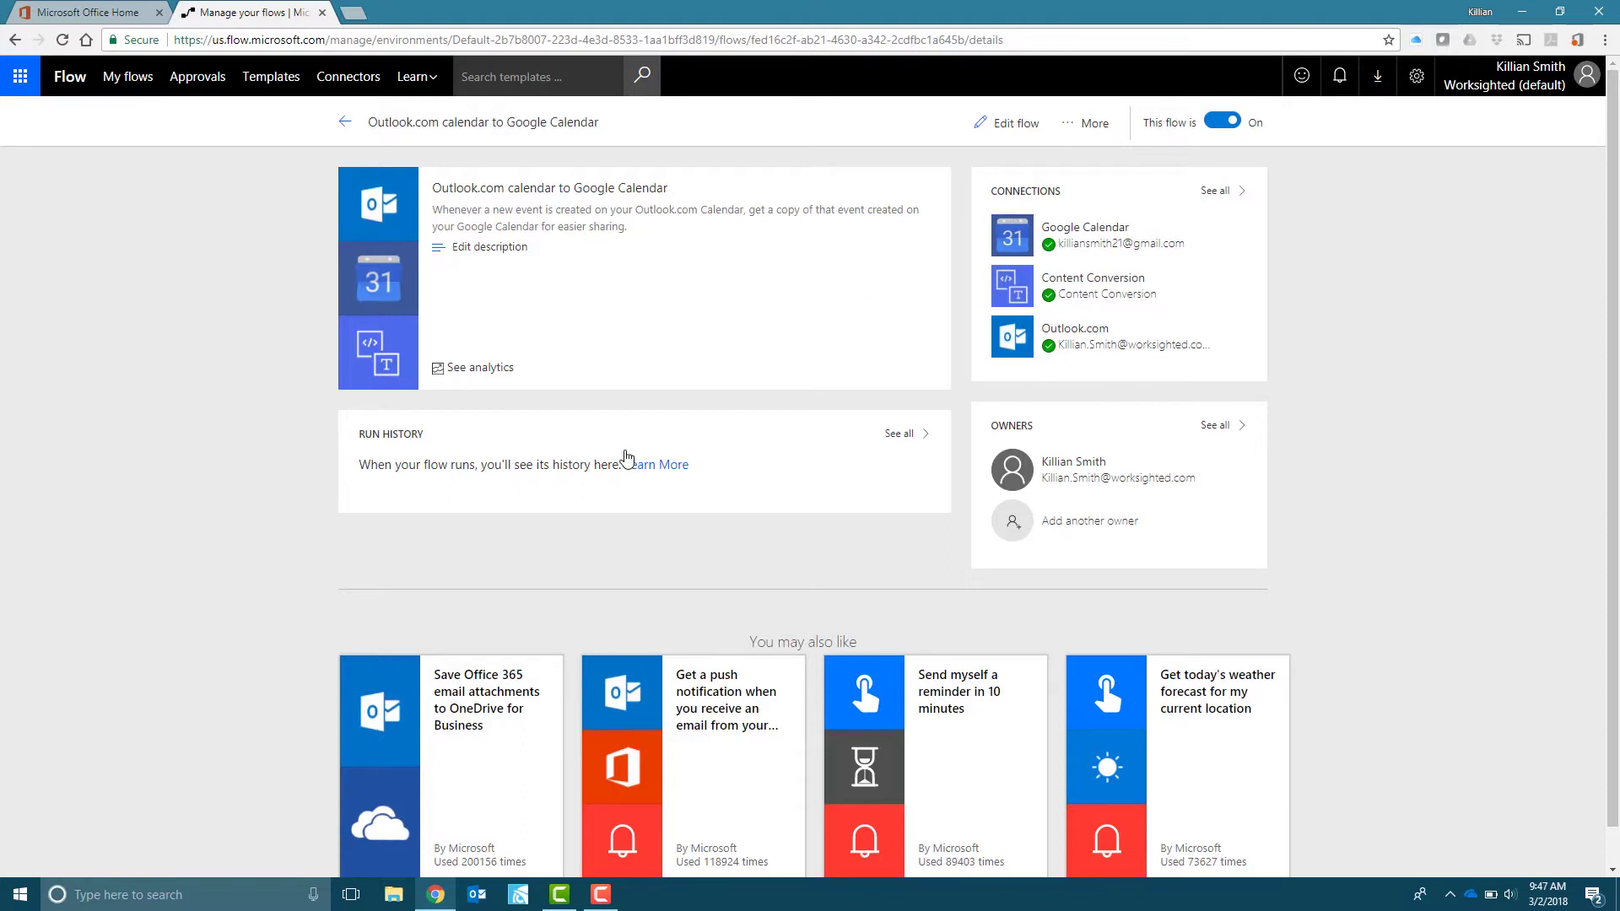
scroll(627, 458, "down", 1)
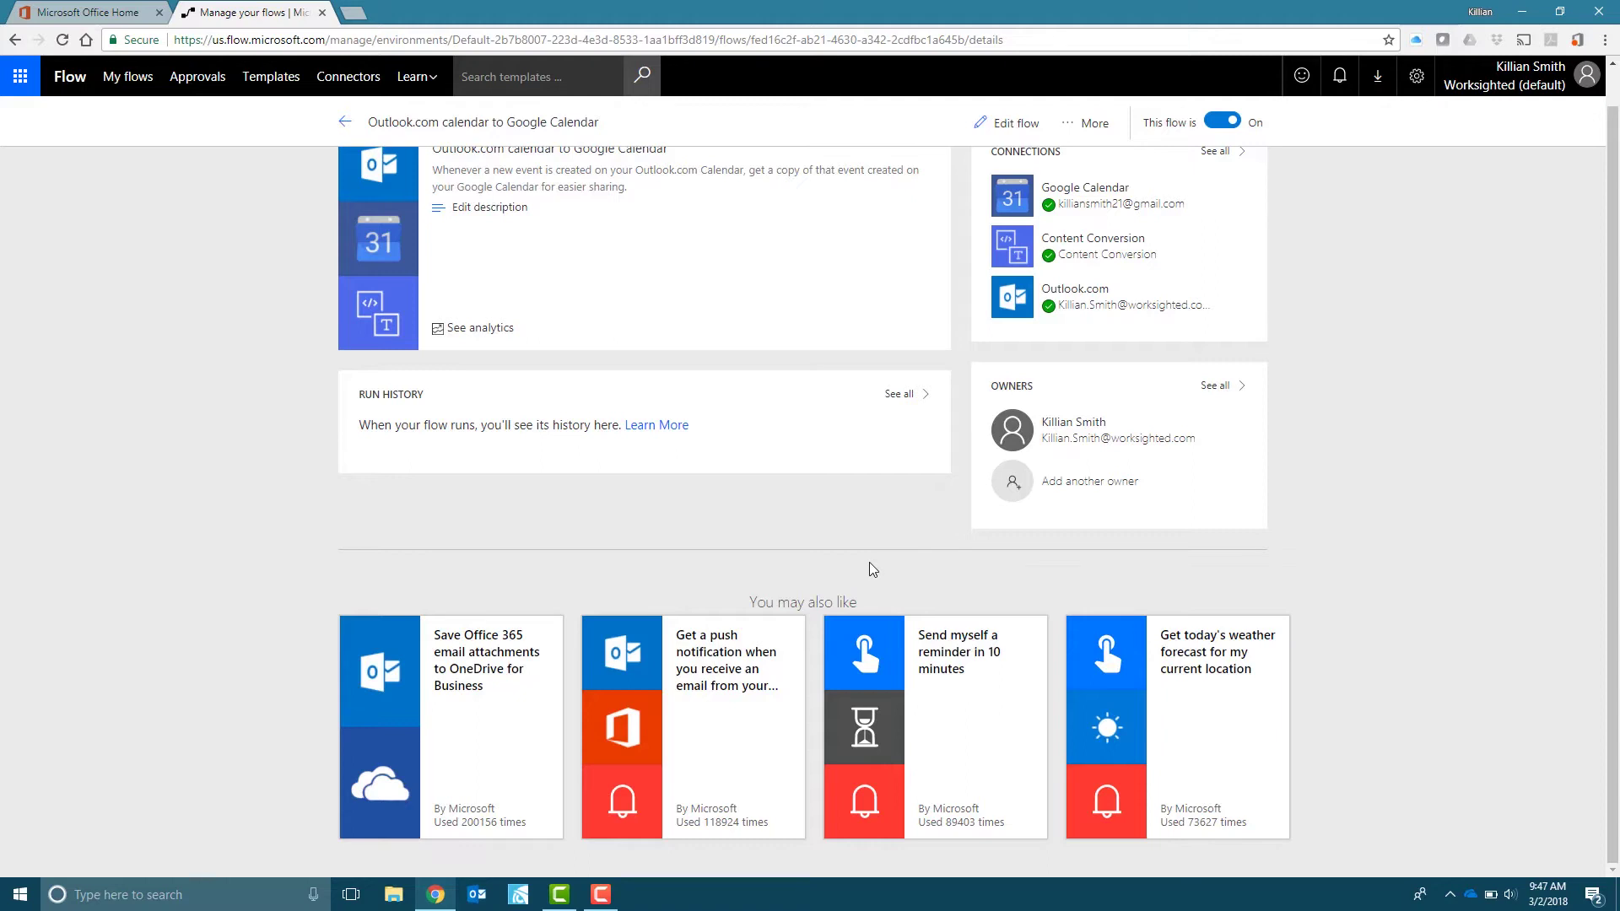